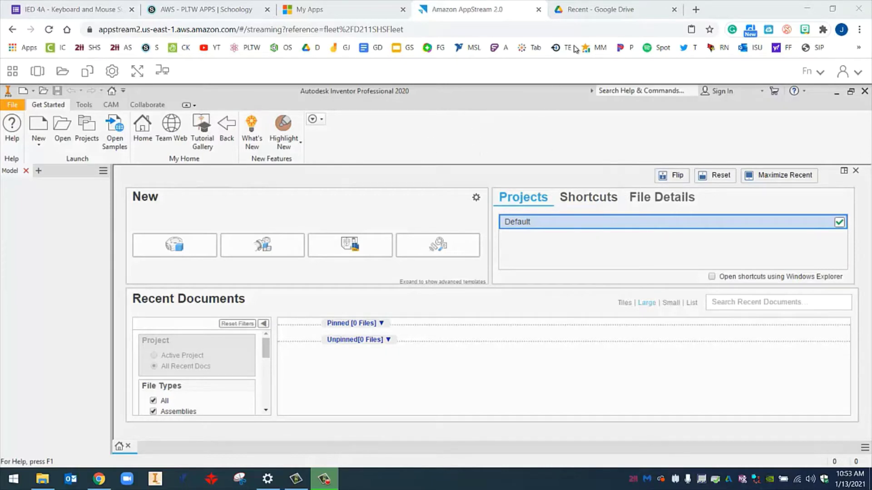
In Google Drive, close IMG_0618.JPG and preview IMG_0617.JPG showing the 14 by 7 in front panel
left_click(598, 13)
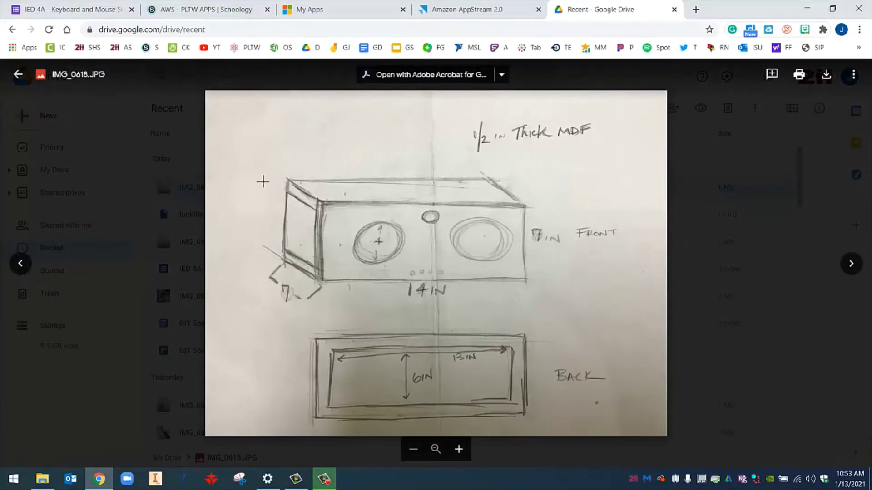
left_click(18, 74)
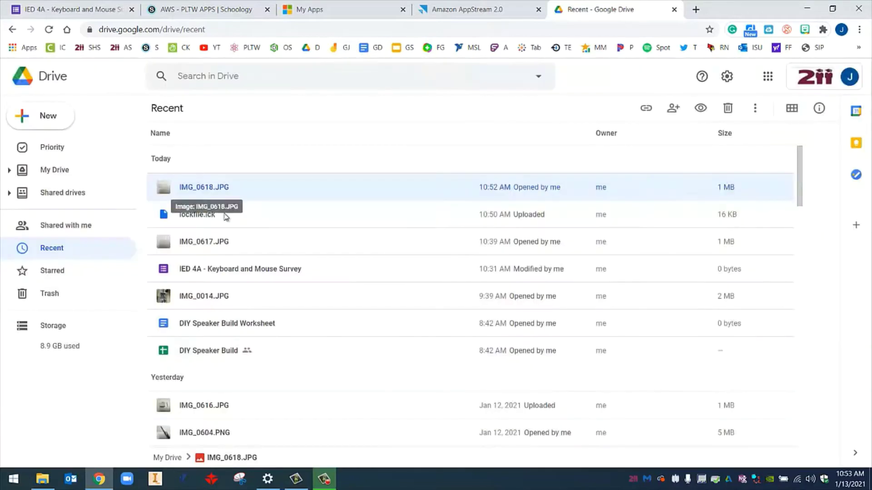
double_click(208, 242)
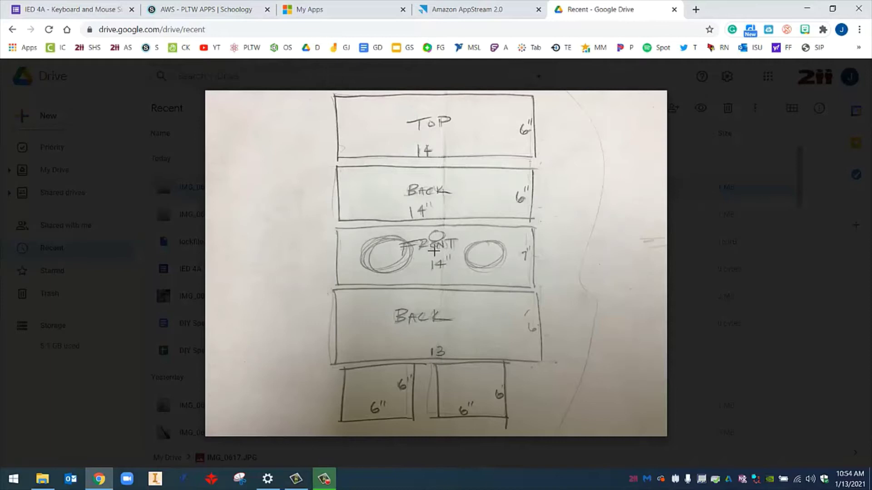
Create a new part from the en-US English Standard (in).ipt template
left_click(461, 12)
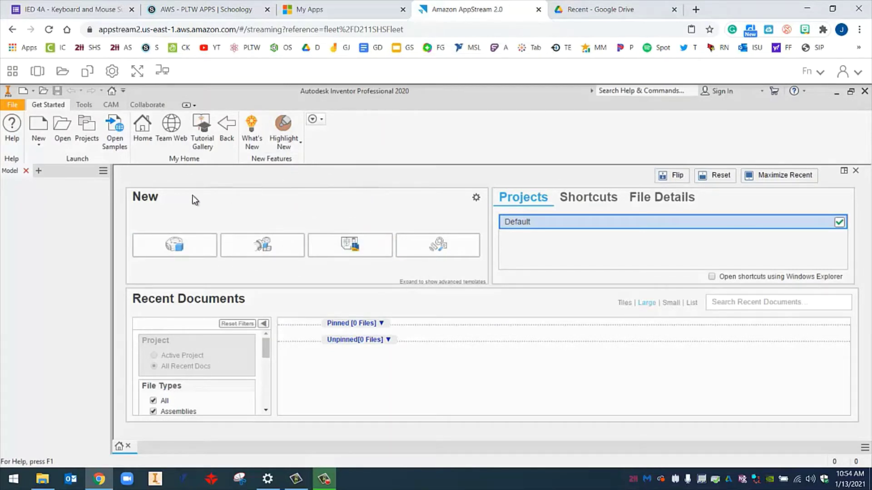
left_click(38, 127)
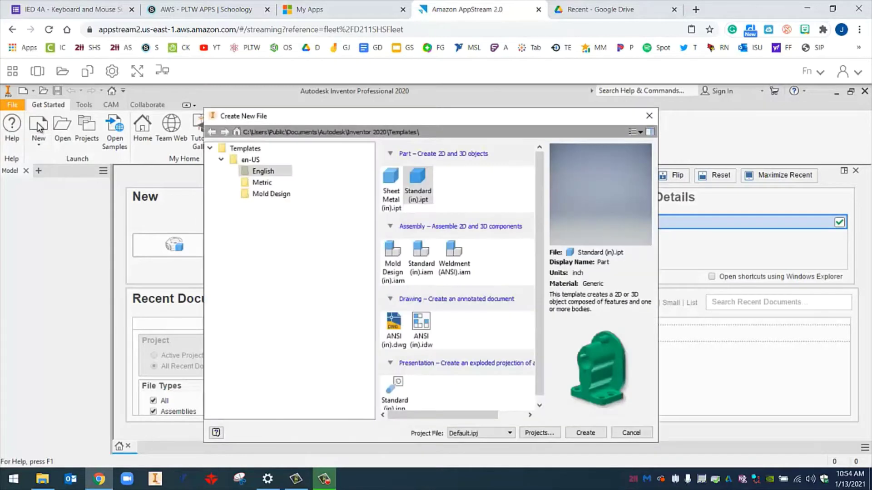
left_click(221, 160)
left_click(221, 160)
left_click(263, 172)
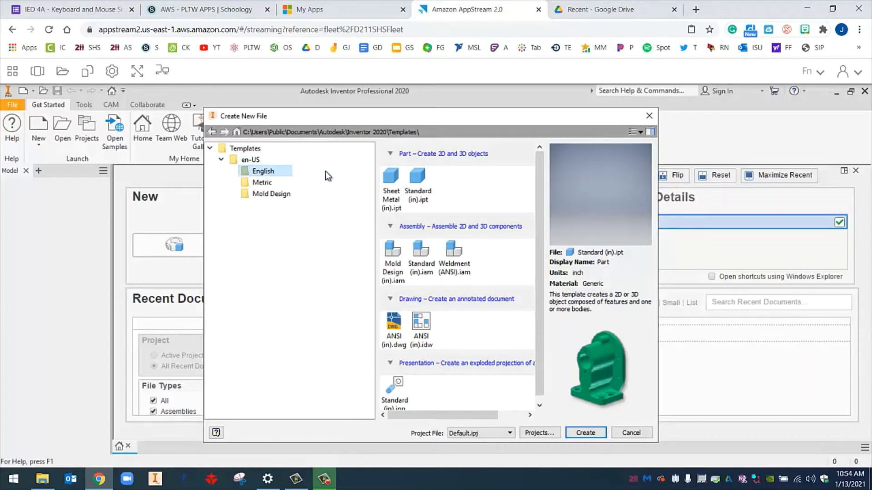
left_click(419, 186)
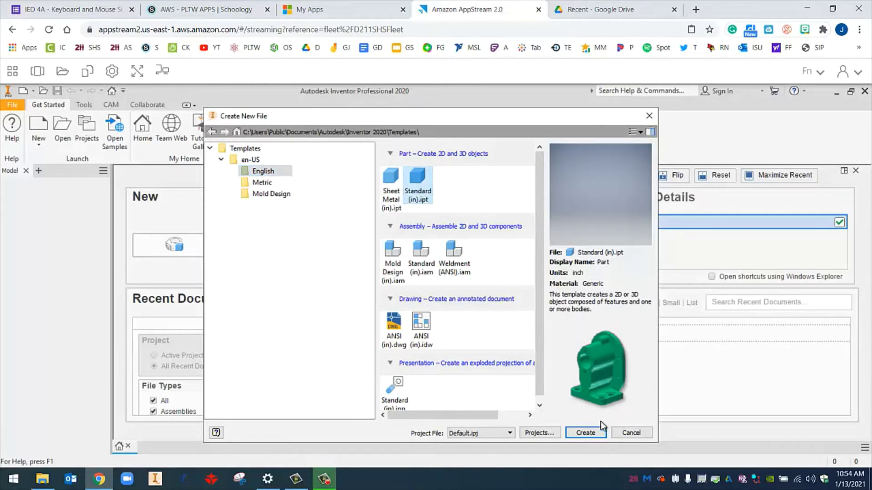
left_click(595, 434)
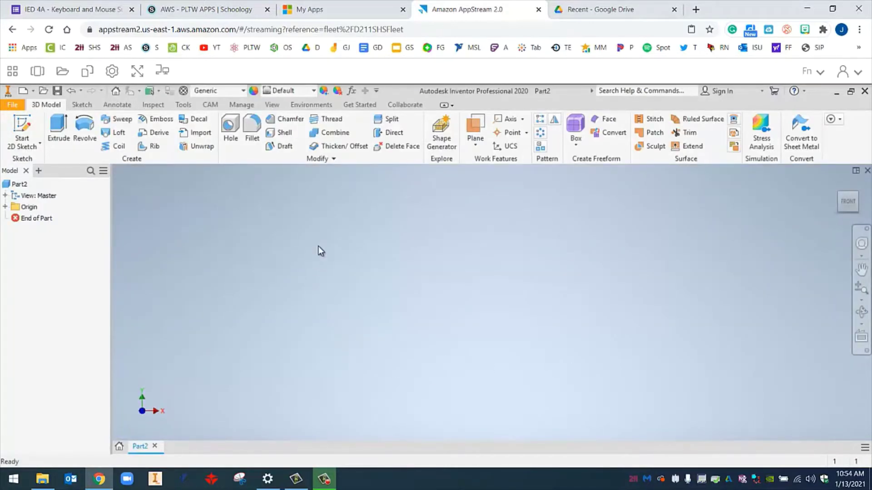
left_click(581, 11)
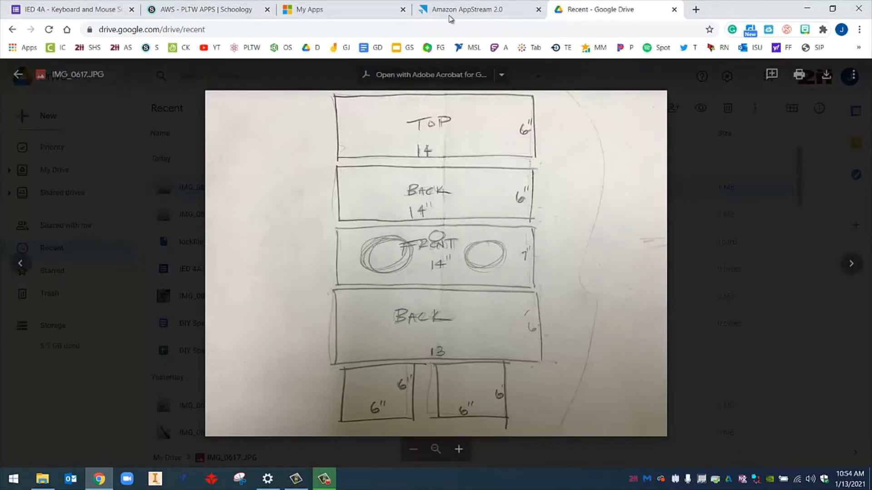
left_click(462, 10)
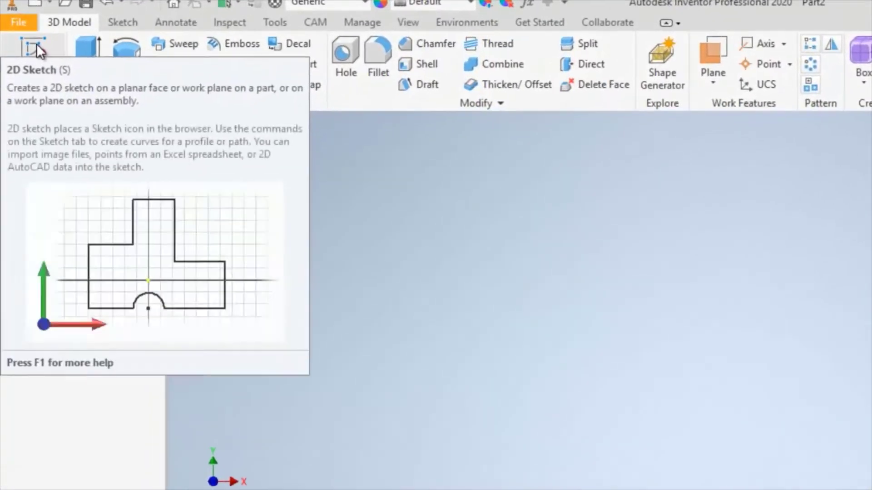
Start a new 2D sketch on the XY plane
left_click(22, 120)
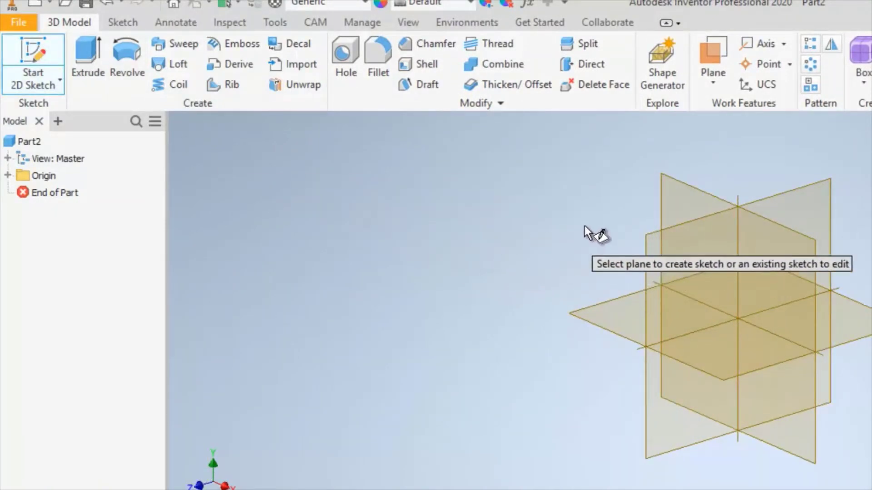
left_click(681, 205)
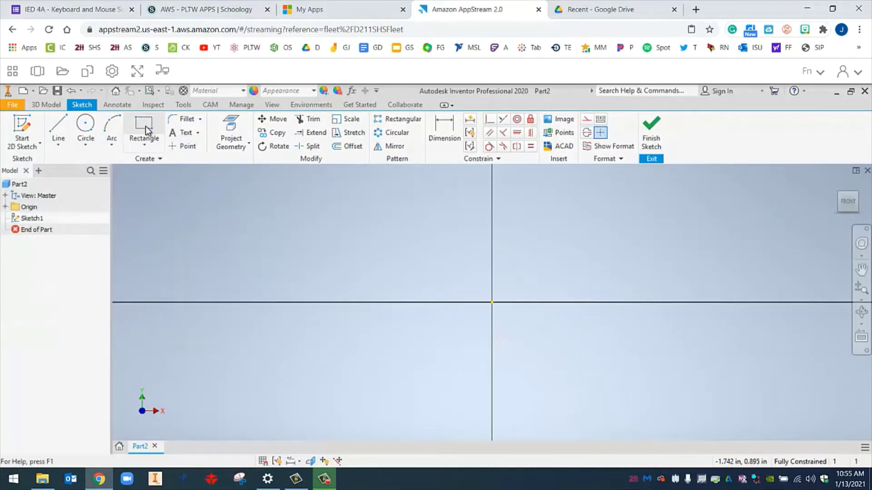
Draw a two-corner rectangle from the origin, 14 in wide by 7 in tall
left_click(149, 127)
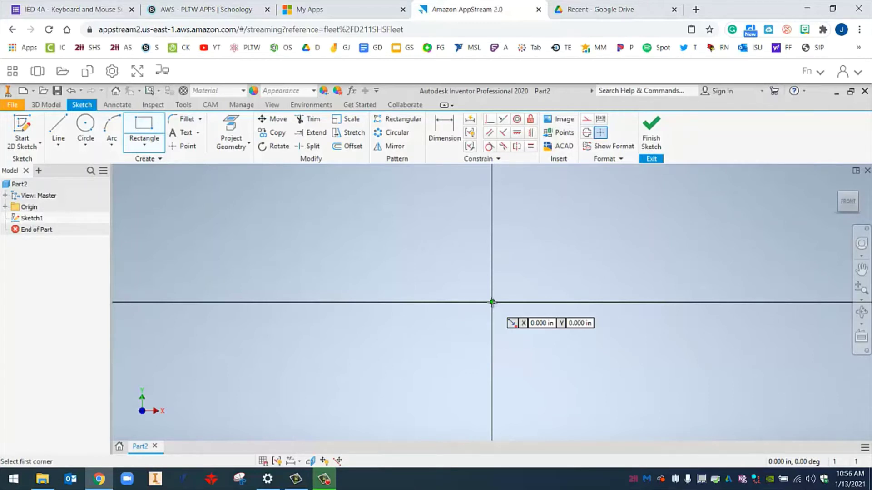
left_click(491, 302)
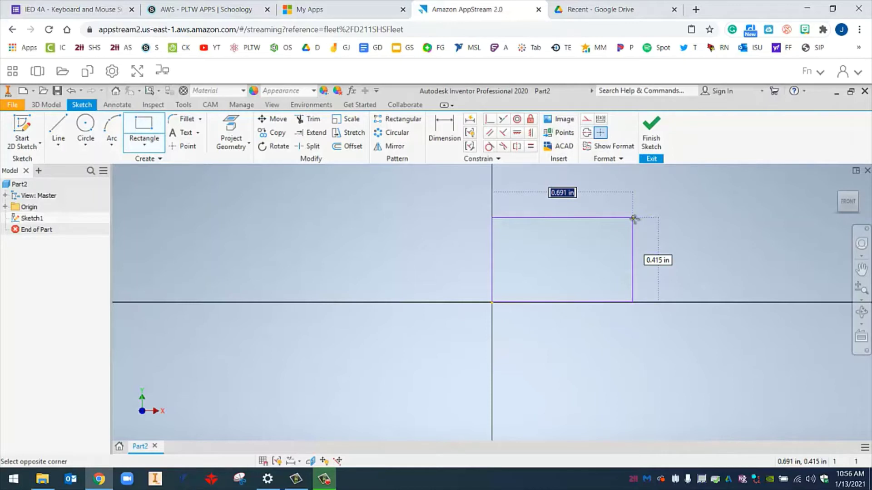
type("14")
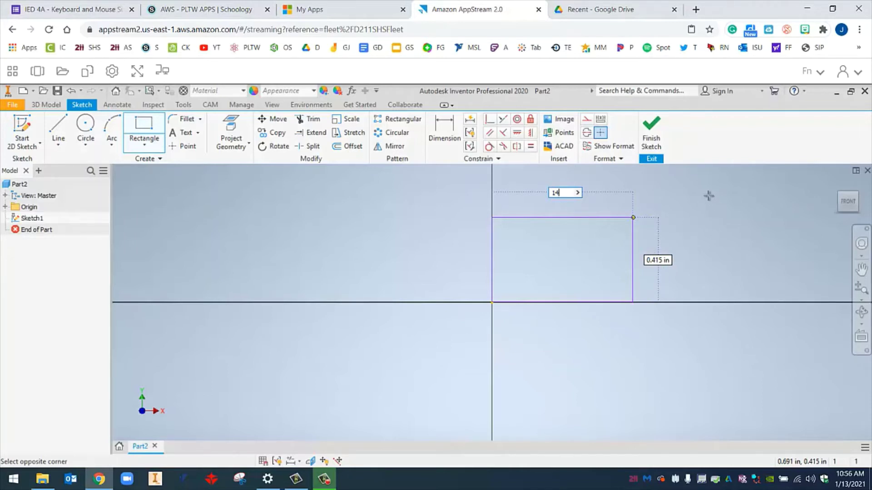
key("Tab")
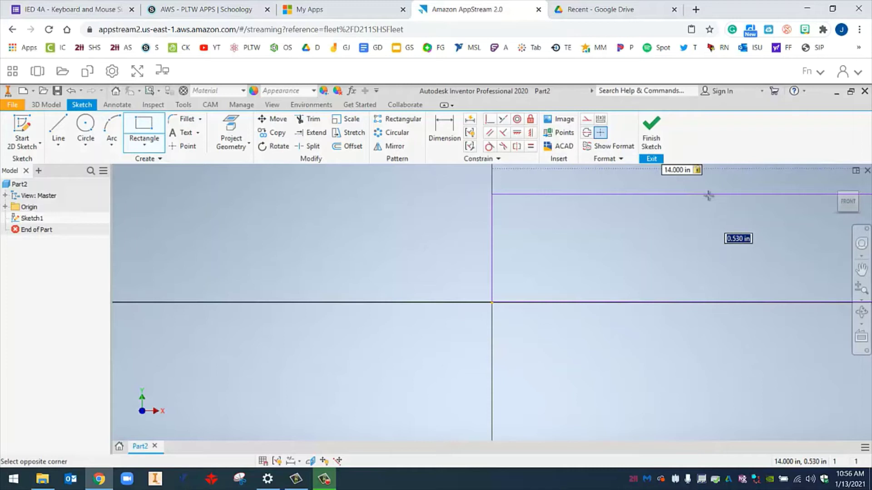
type("7")
key("Return")
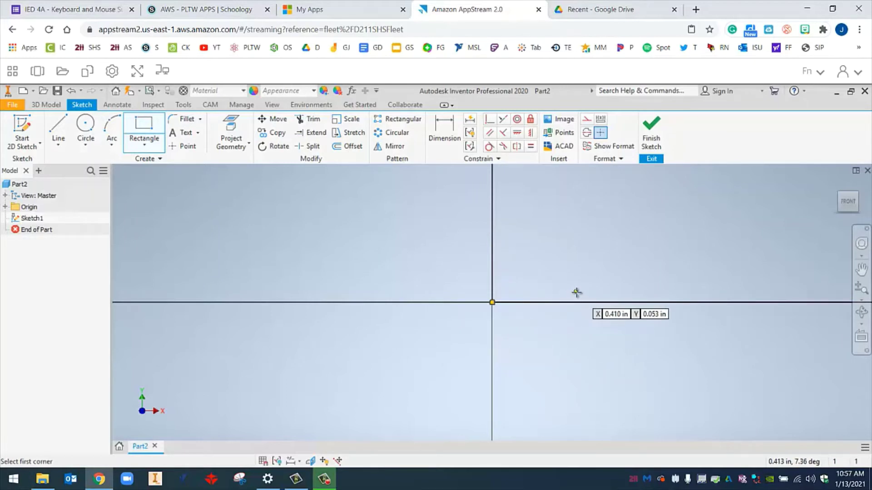
Pan and Zoom All to show the 14.000 by 7.000 rectangle, cancelling the stray rectangle
mouse_move(576, 292)
middle_mouse_down()
mouse_move(517, 327)
mouse_move(329, 356)
mouse_move(316, 368)
middle_mouse_up()
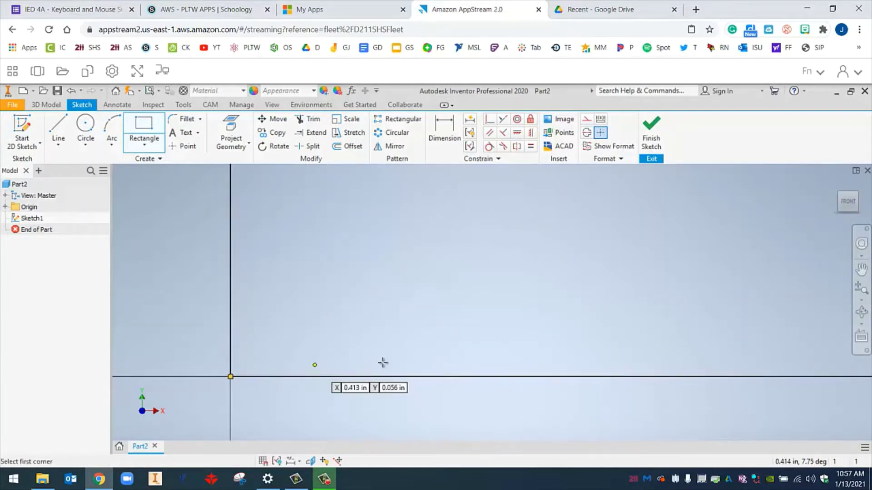
scroll(423, 369, "down", 2)
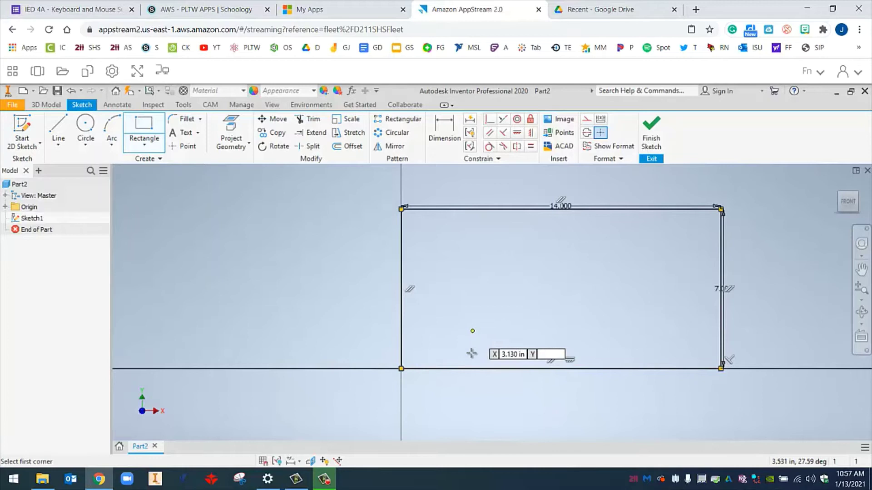
left_click(861, 270)
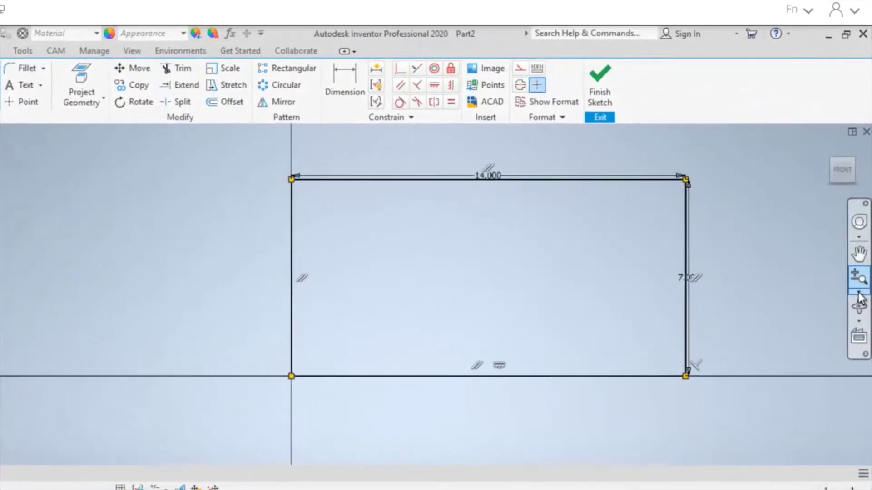
left_click(859, 294)
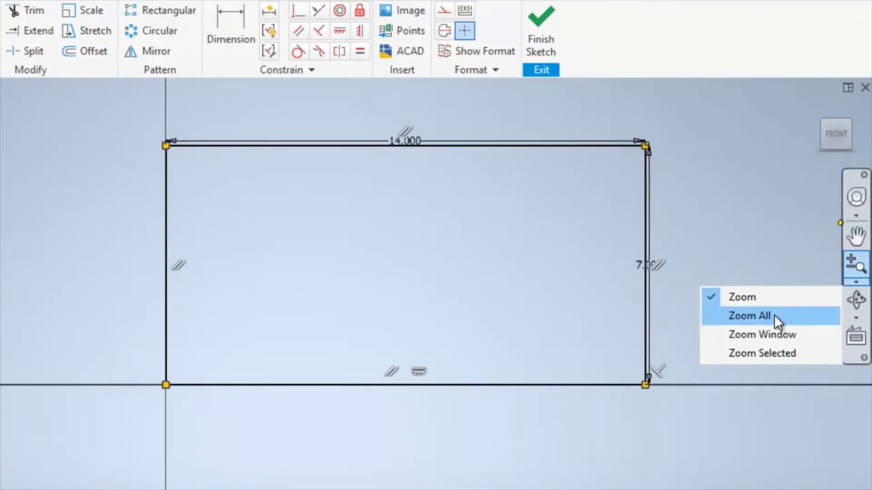
left_click(746, 315)
scroll(745, 309, "up", 2)
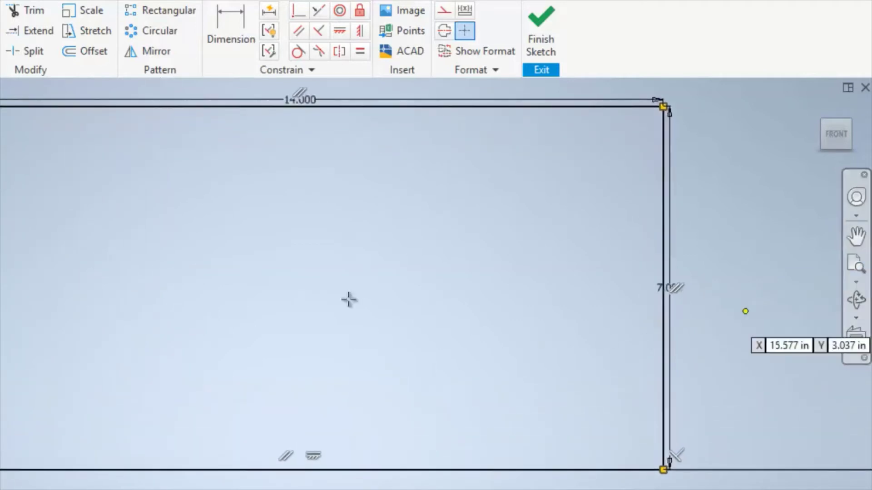
left_click(856, 283)
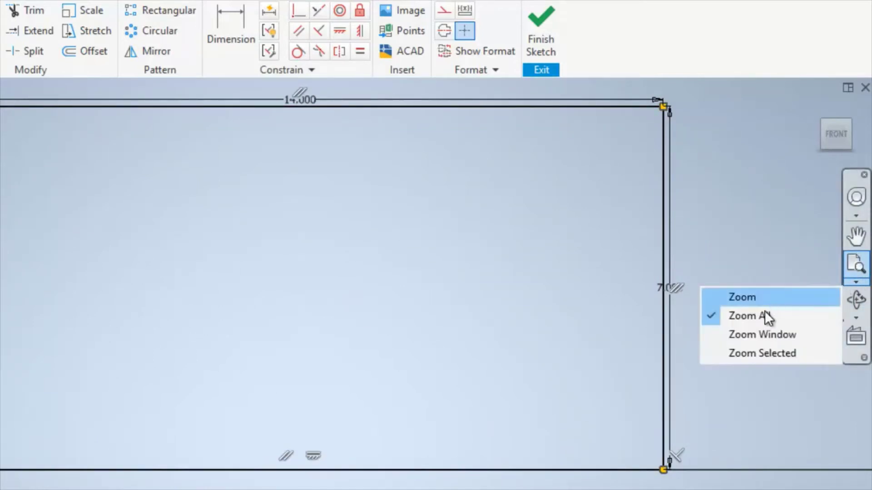
left_click(765, 205)
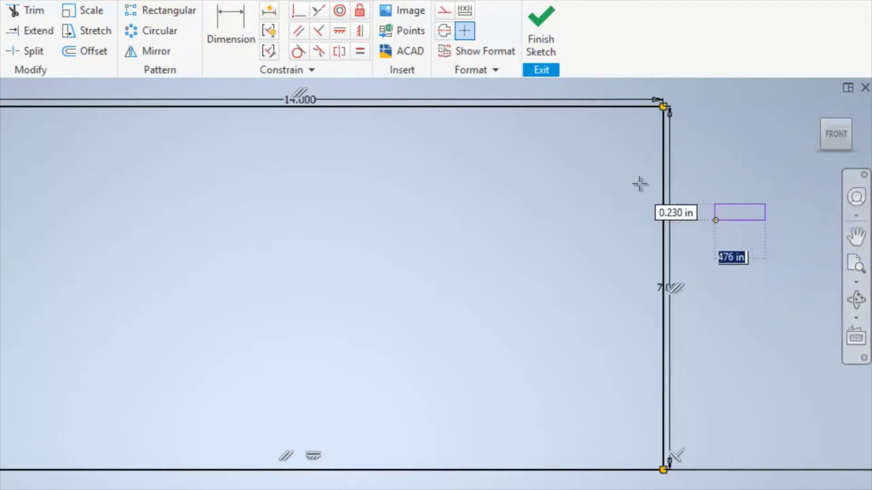
key("Escape")
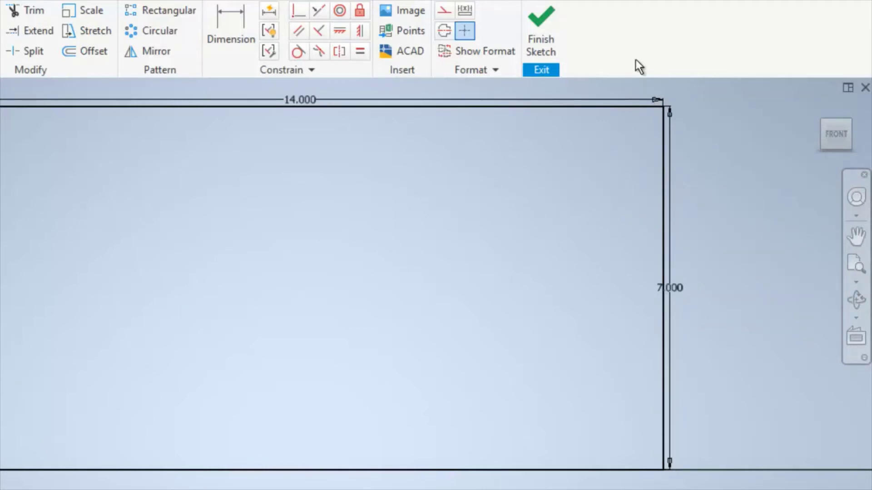
Finish the sketch, extrude the rectangle 0.5 in, then start Hole and view the Drive sketch
left_click(540, 45)
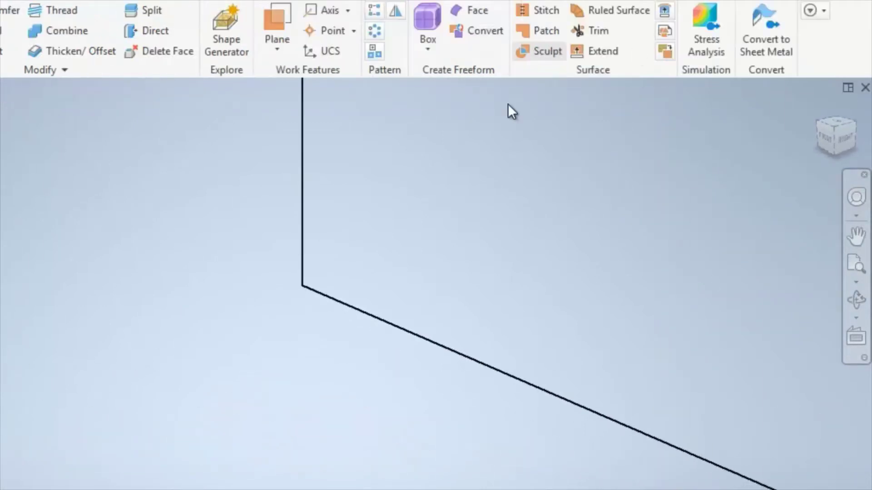
left_click(856, 265)
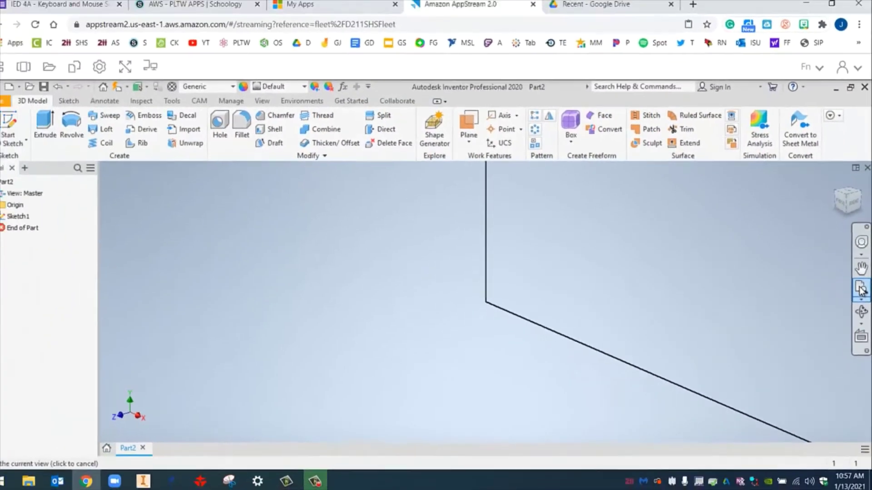
left_click(861, 289)
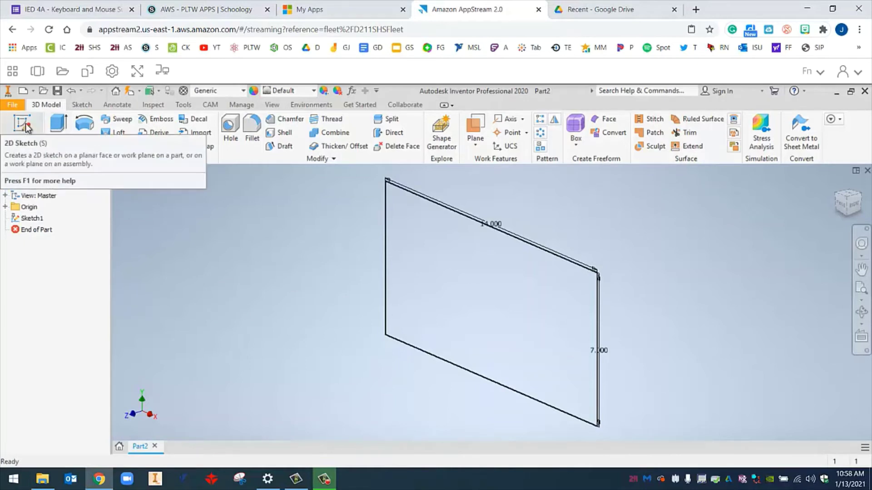
left_click(58, 128)
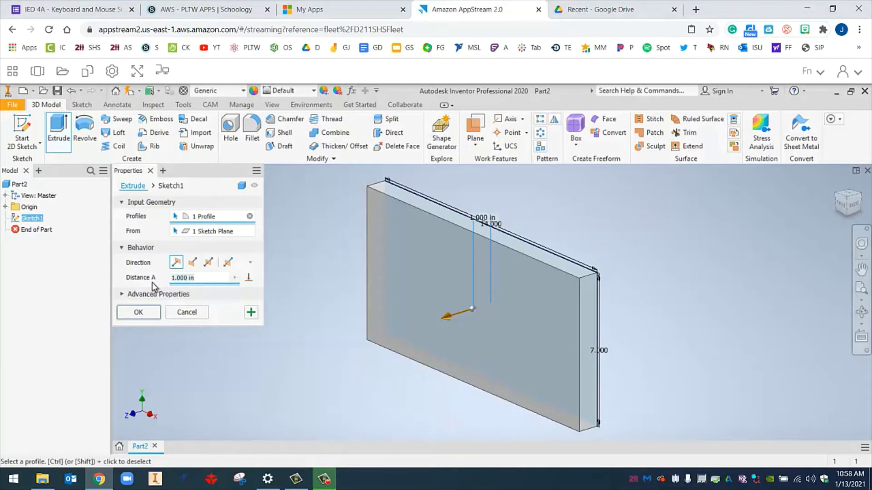
type(".5")
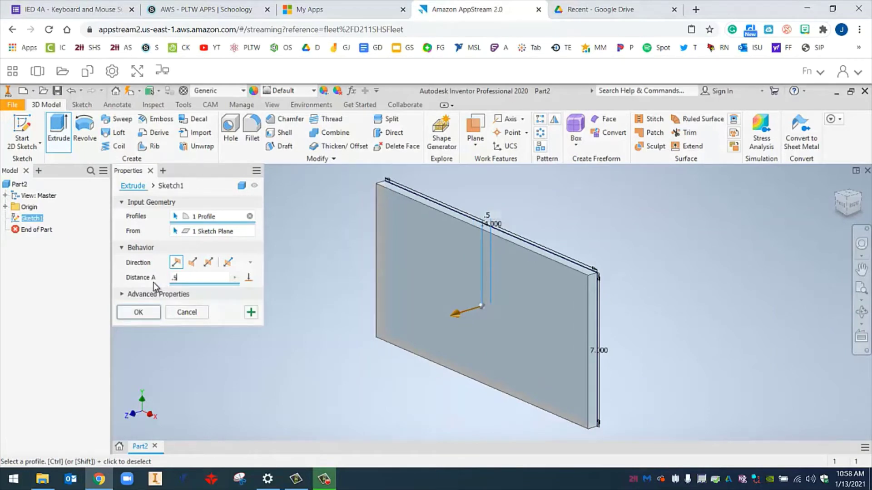
left_click(140, 314)
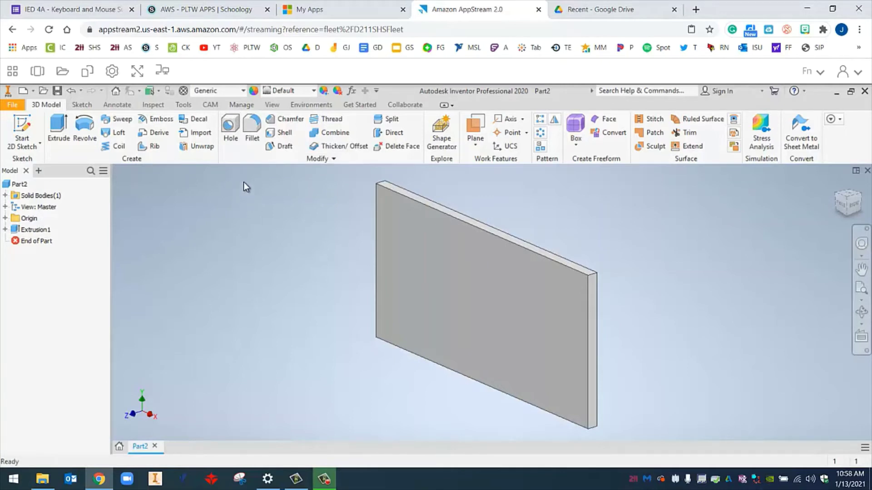
left_click(231, 131)
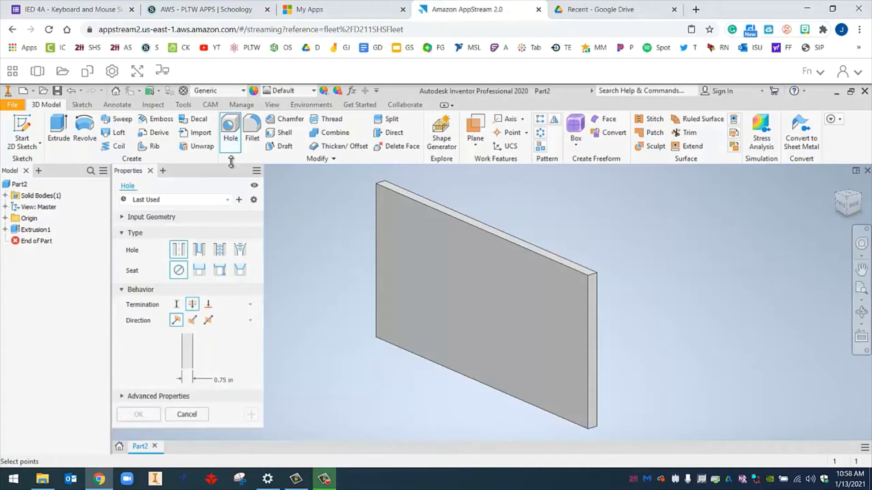
left_click(586, 10)
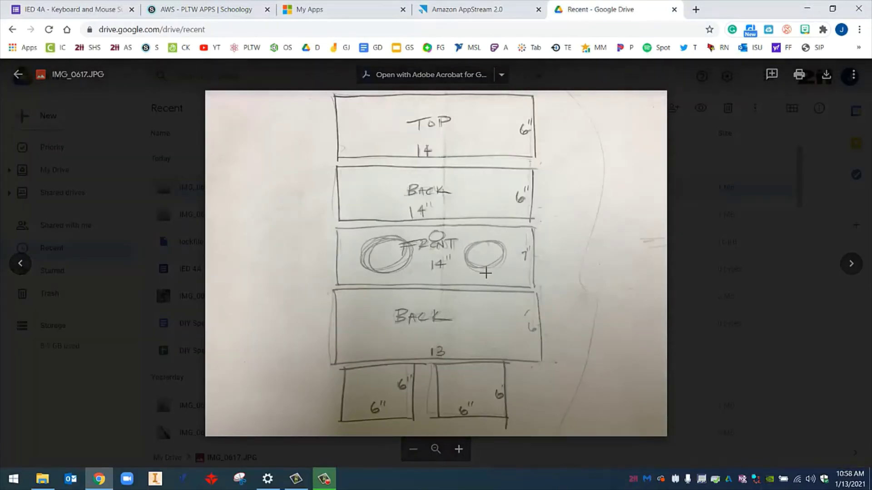
Return to Recent files and preview IMG_0618.JPG with the 4 in speaker holes
left_click(17, 75)
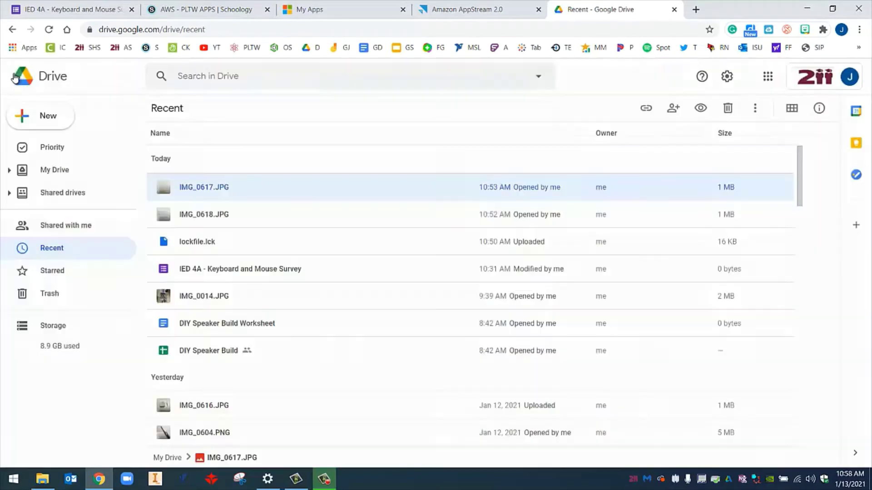
double_click(226, 215)
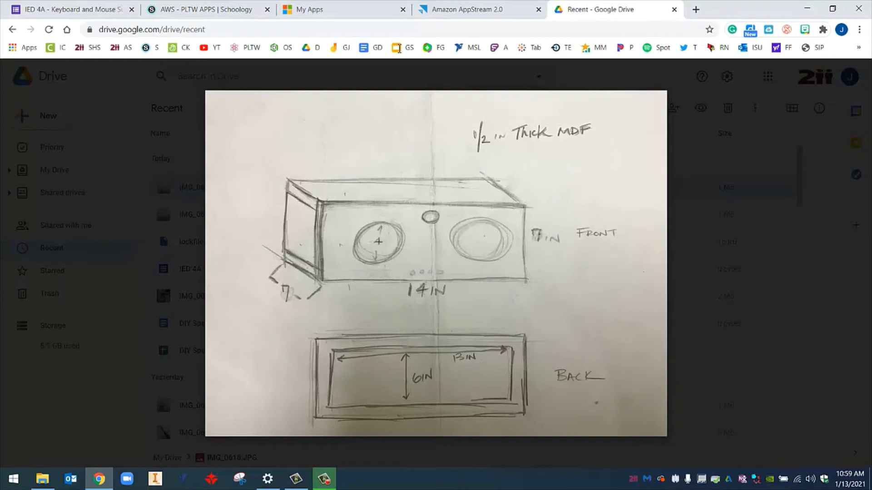
Place two hole centres on the plate's front face and set their diameter to 4 in
left_click(461, 8)
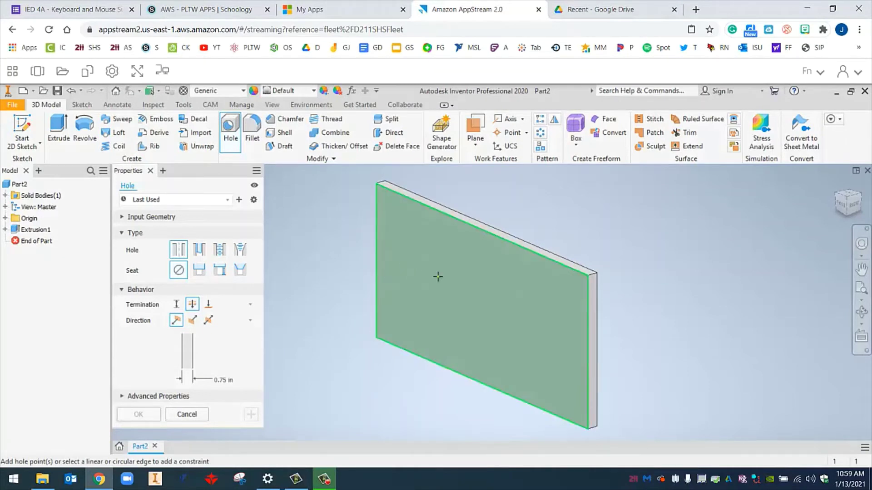
left_click(416, 269)
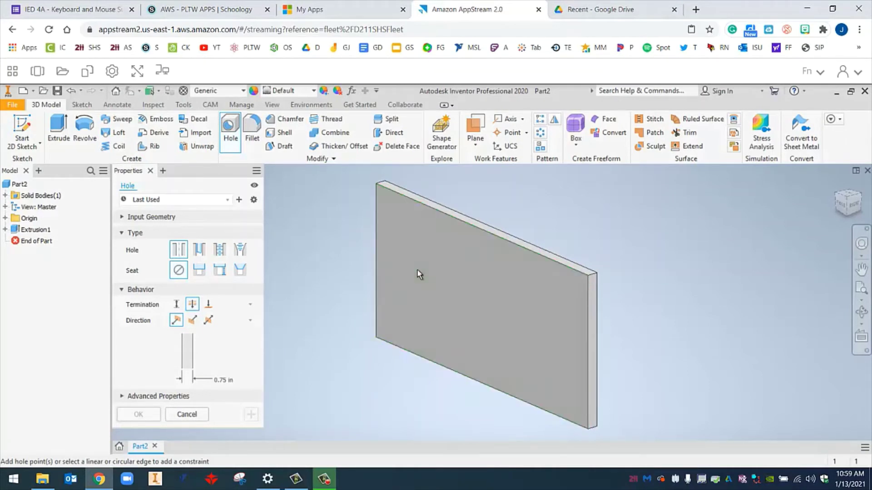
left_click(536, 320)
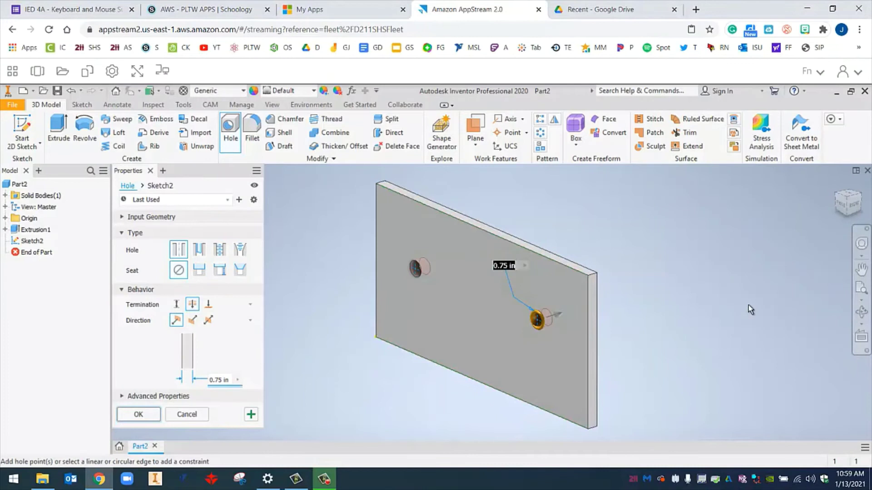
type("4")
key("Return")
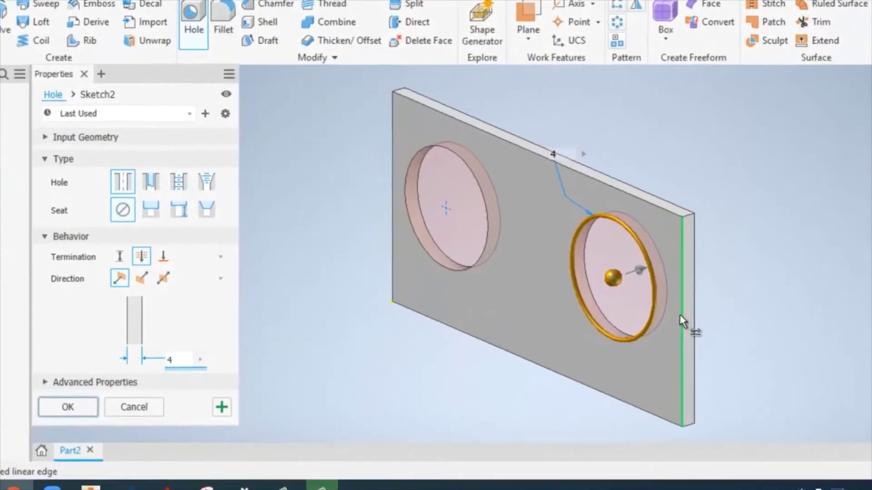
Dimension the right hole centre 3.5 in from the right edge and 3.5 in from the top edge
left_click(588, 351)
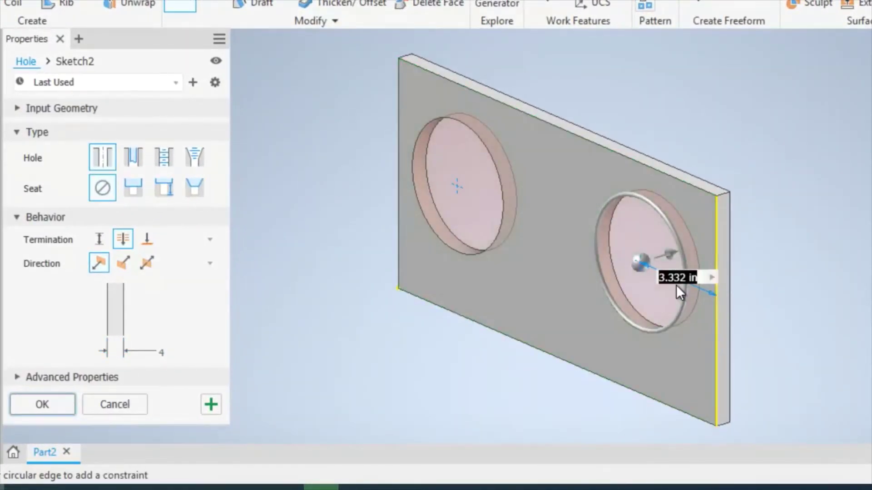
type("3.5")
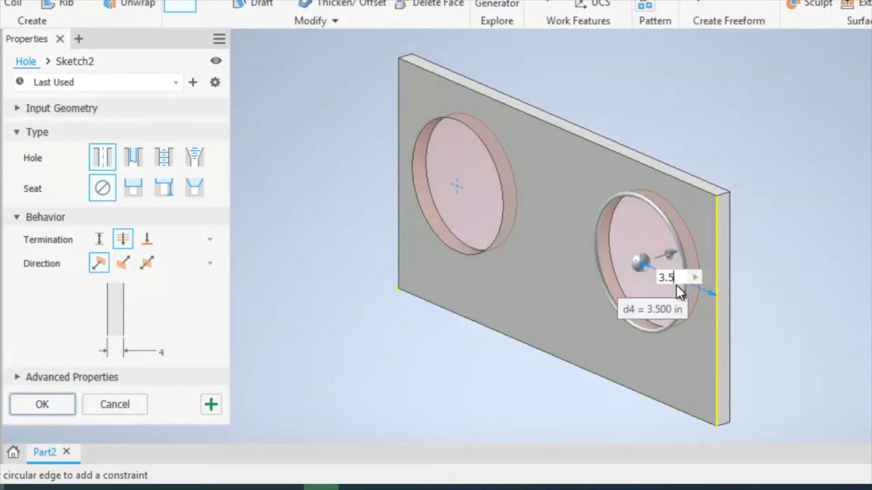
key("Return")
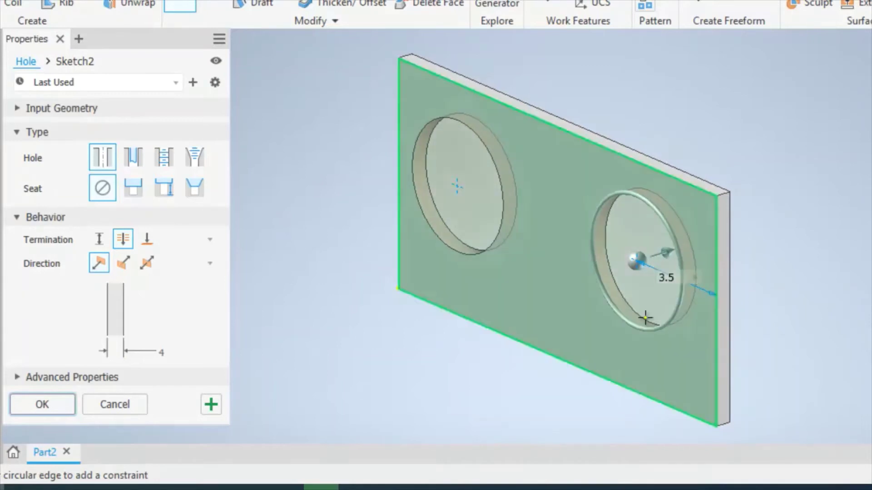
left_click(661, 172)
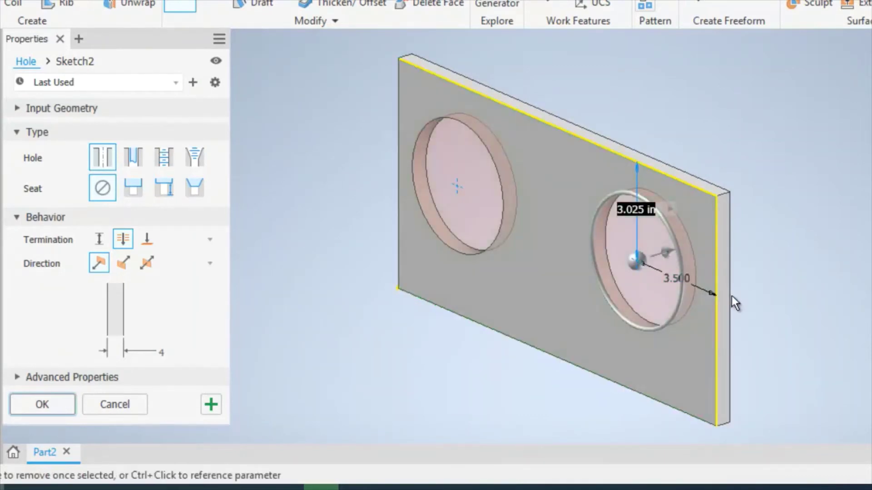
type("3.5")
key("Return")
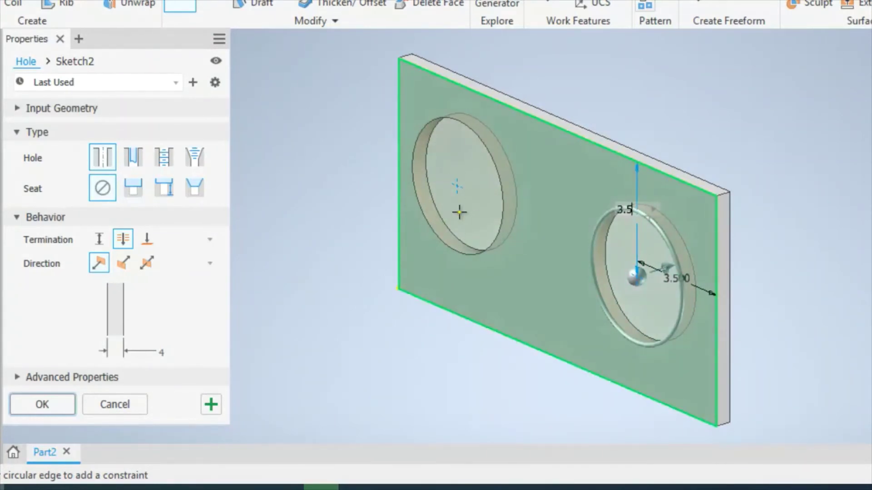
Dimension the left hole centre 3.5 in from the top edge and 3.5 in from the left edge
left_click(455, 185)
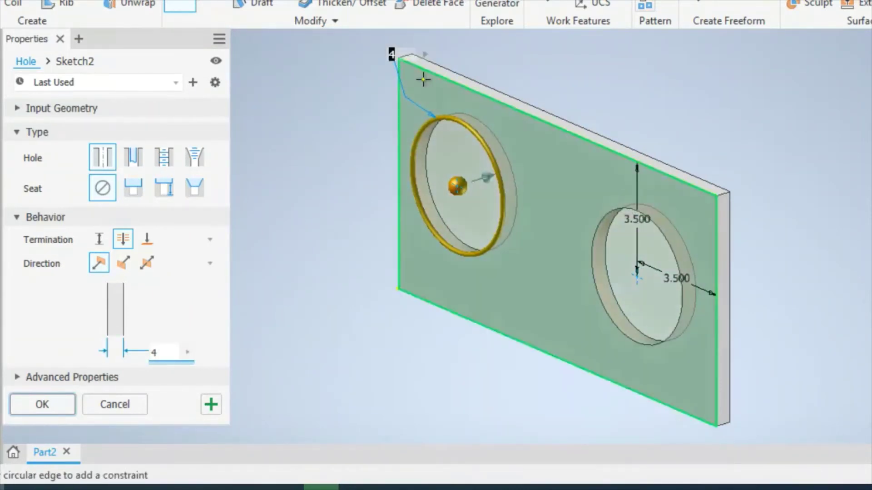
left_click(455, 82)
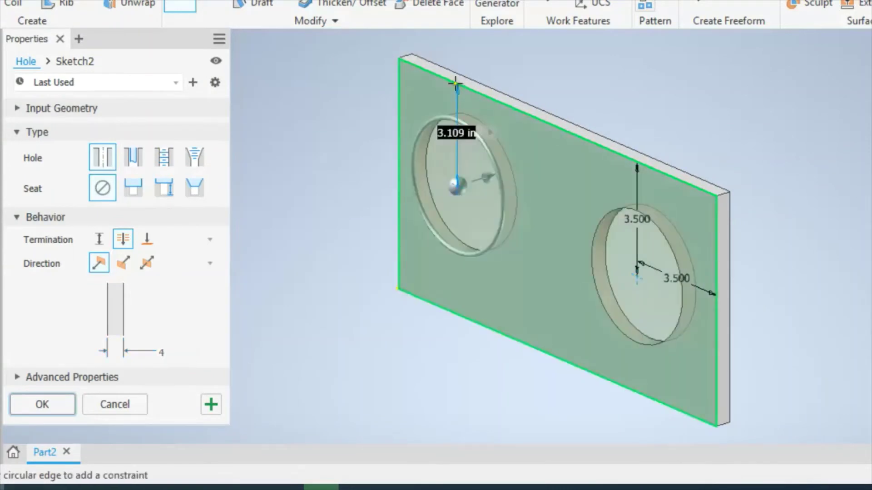
type("3.5")
key("Return")
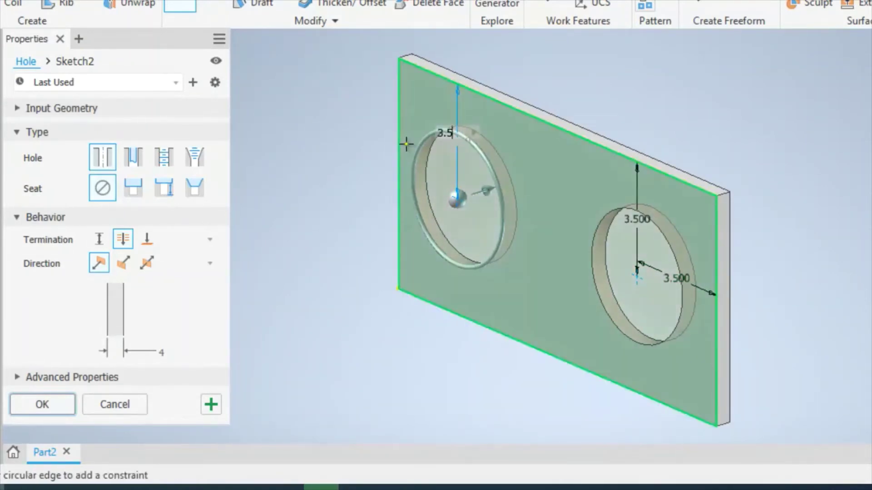
left_click(398, 129)
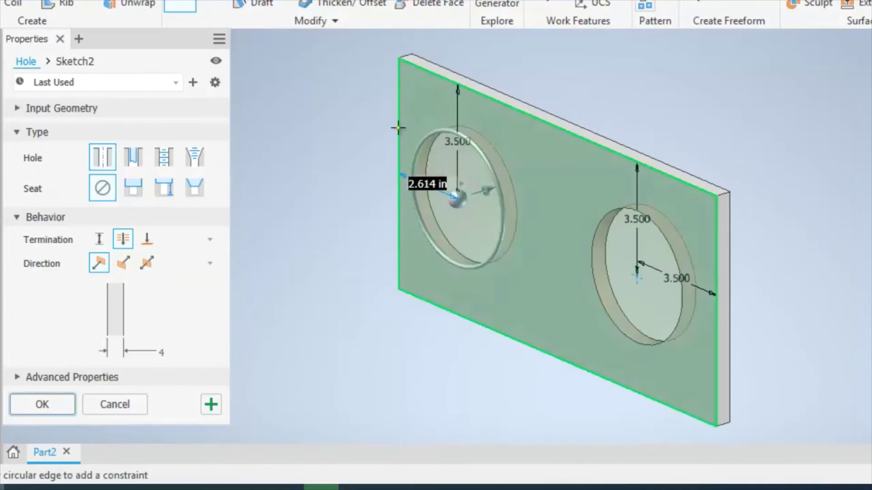
type("3")
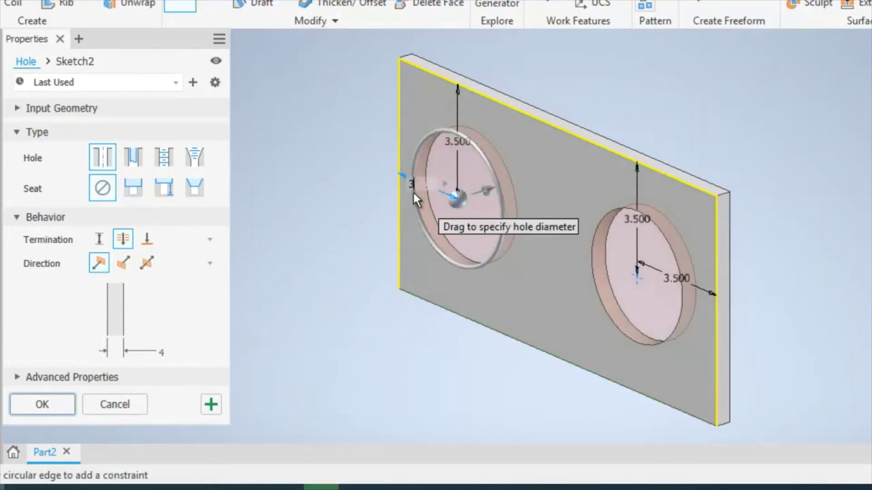
type(".5")
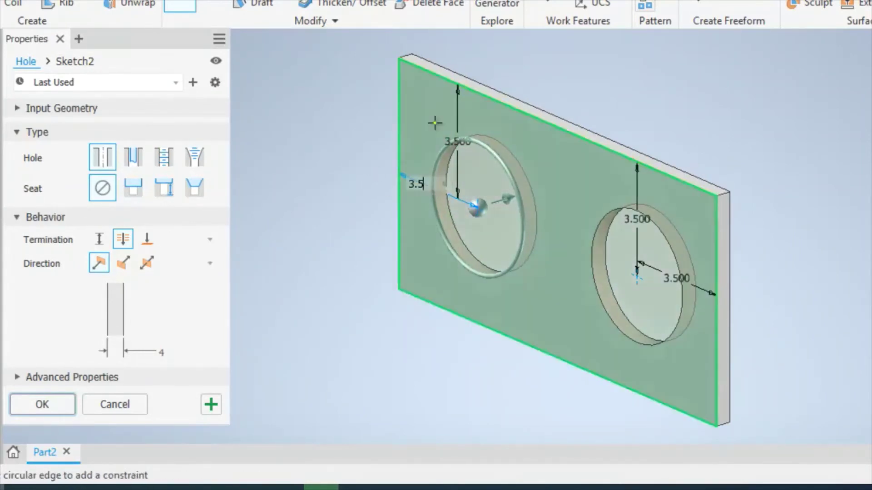
left_click(43, 402)
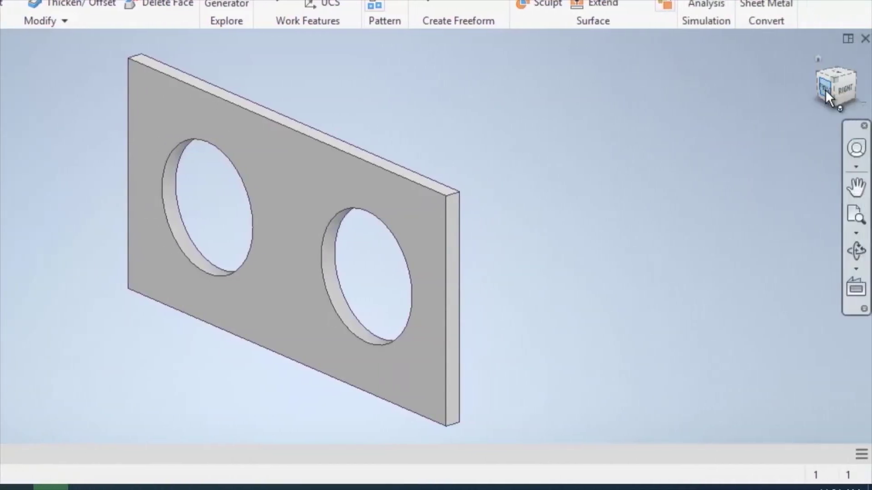
left_click(825, 89)
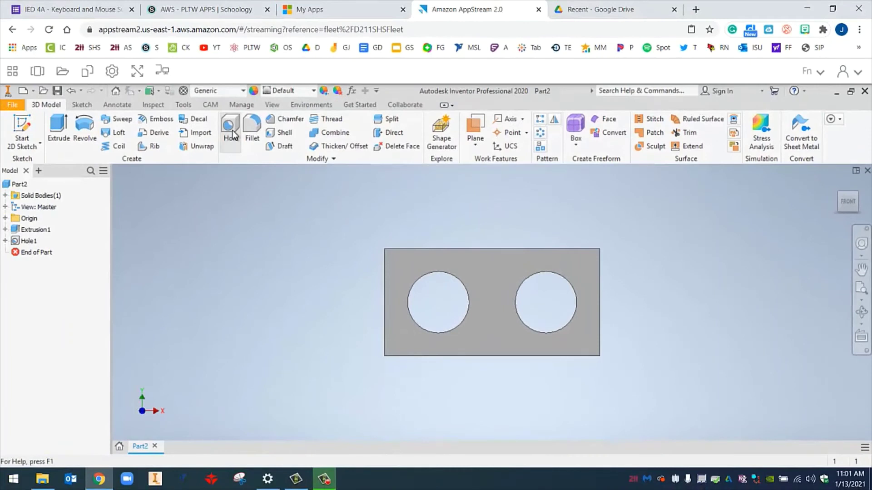
Add Hole2, a 0.75 in diameter hole placed 1 in from the top and 7 in from the right edge
left_click(231, 132)
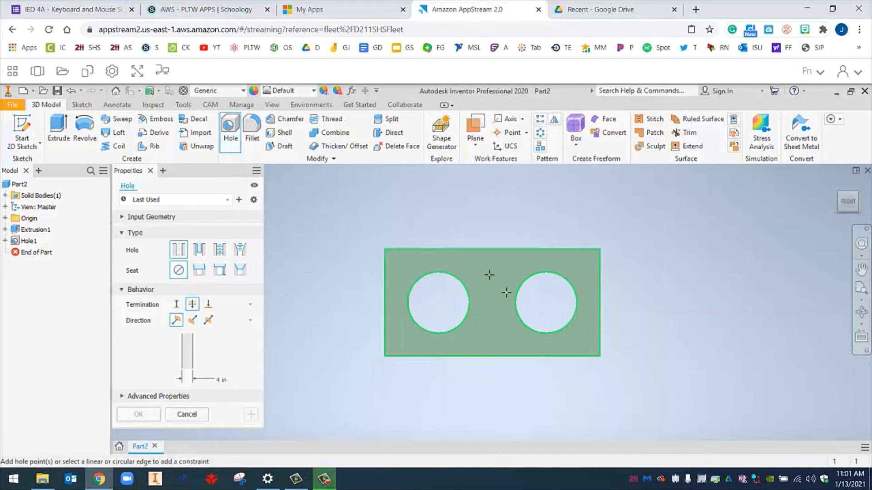
left_click(489, 265)
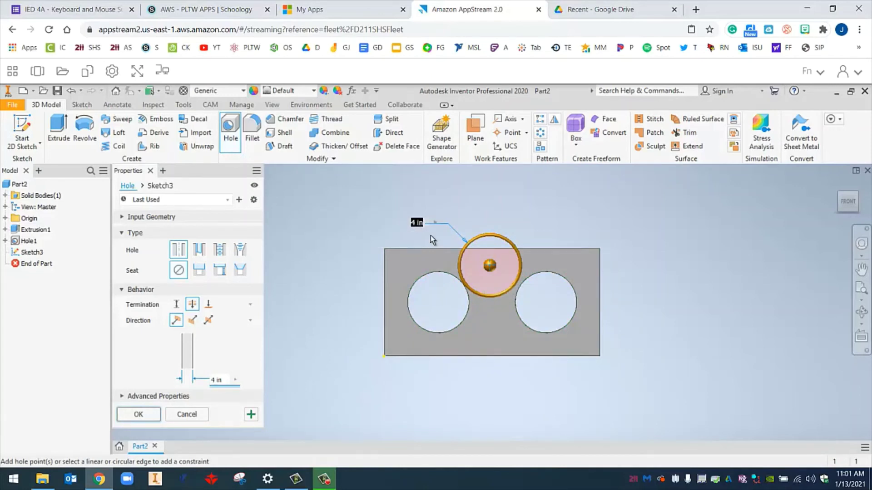
key("BackSpace")
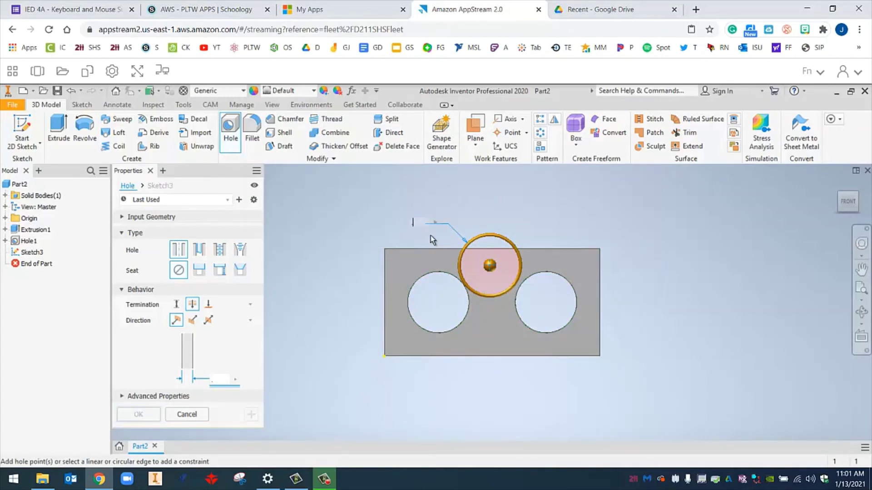
type(".75")
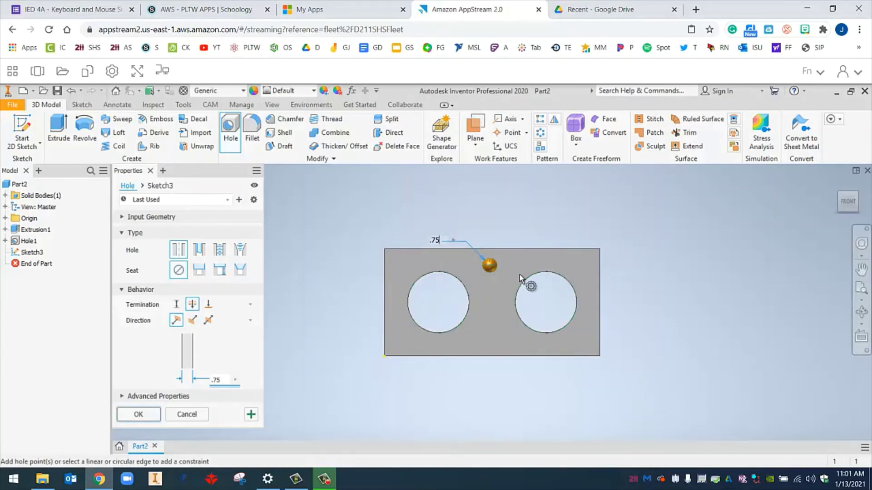
left_click(512, 249)
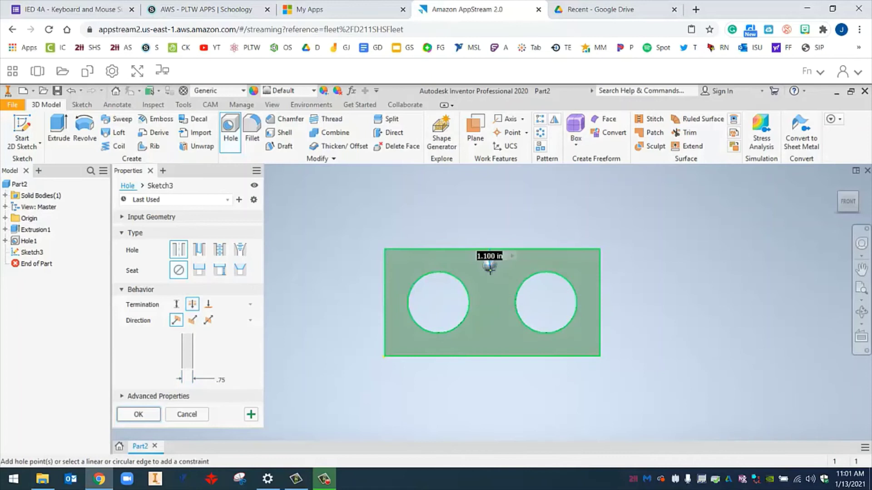
type("1")
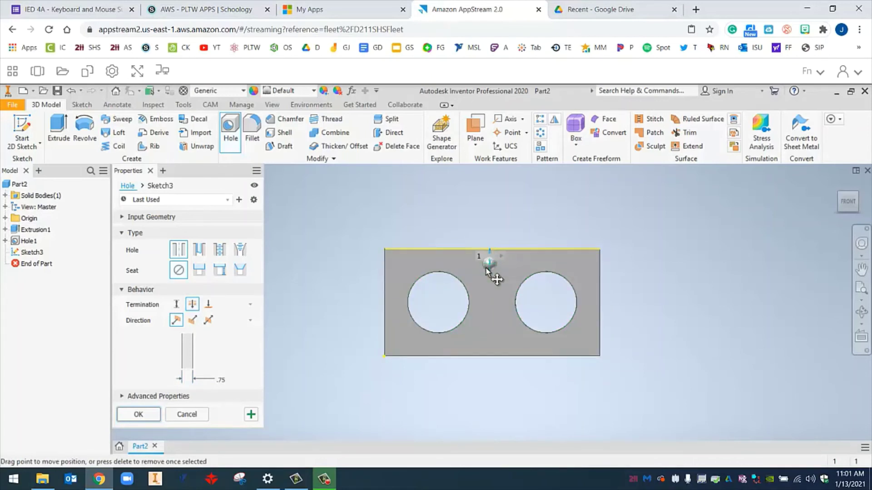
key("Return")
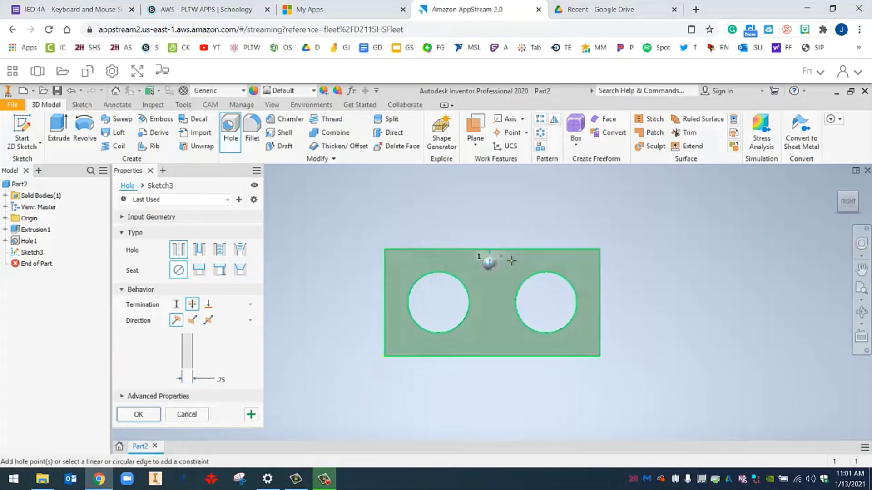
left_click(599, 264)
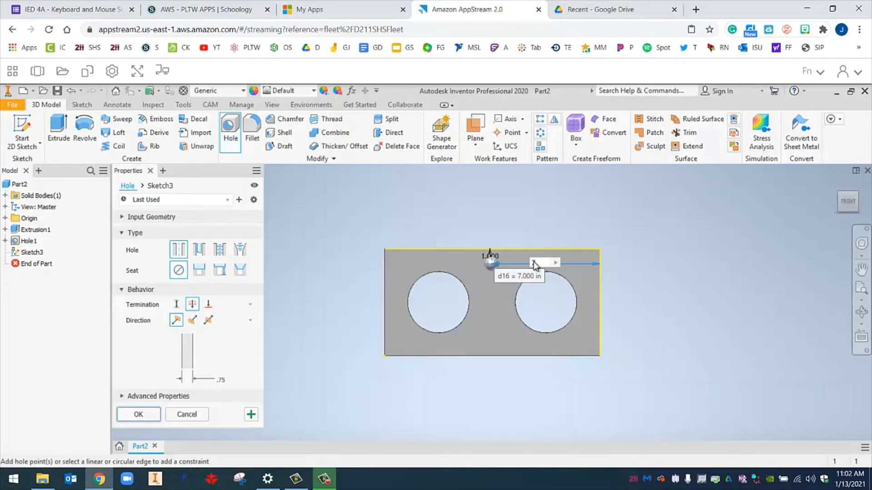
type("7.")
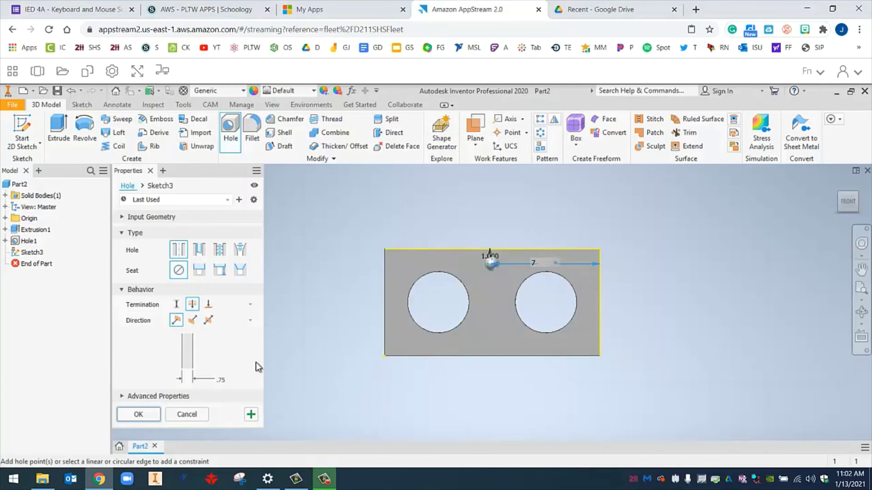
left_click(138, 415)
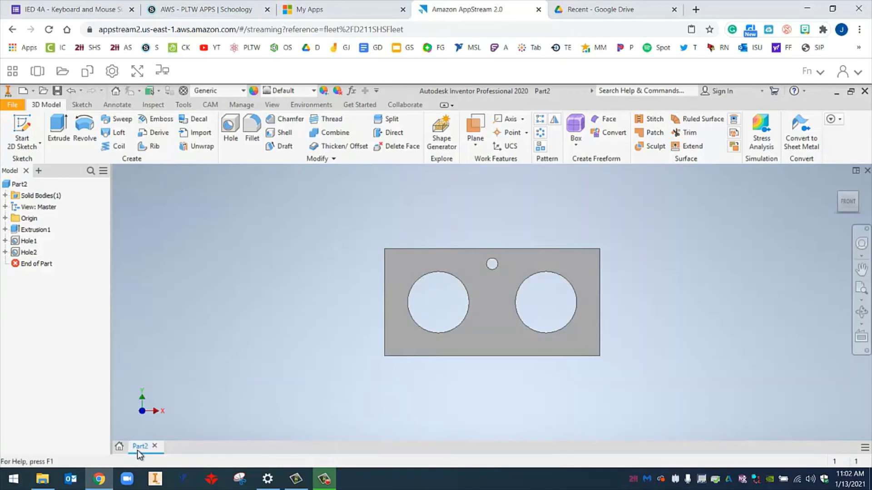
Bring up the File menu to save the finished front panel
mouse_move(138, 451)
Start Save As and browse the save location to Google Drive's My Drive folder list
left_click(12, 106)
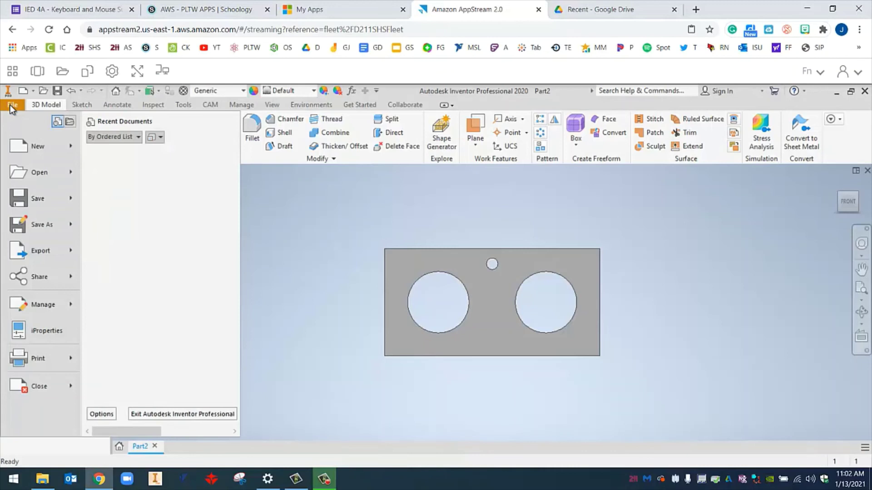
left_click(33, 227)
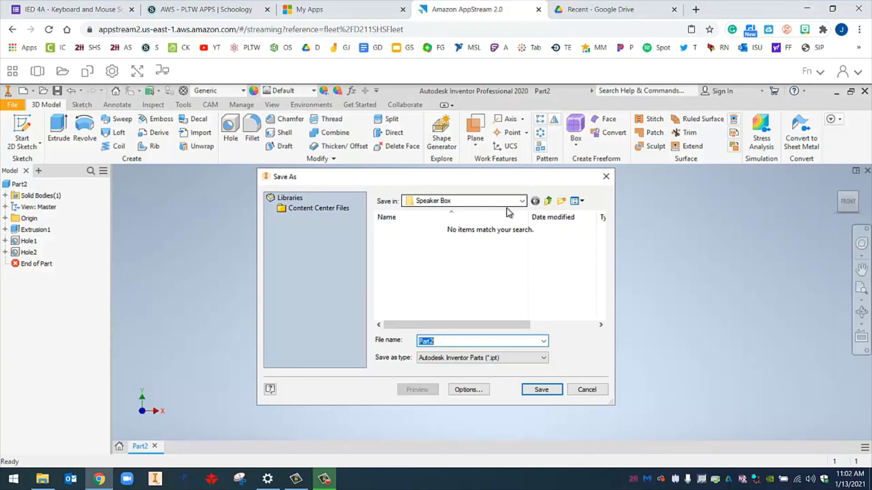
left_click(522, 201)
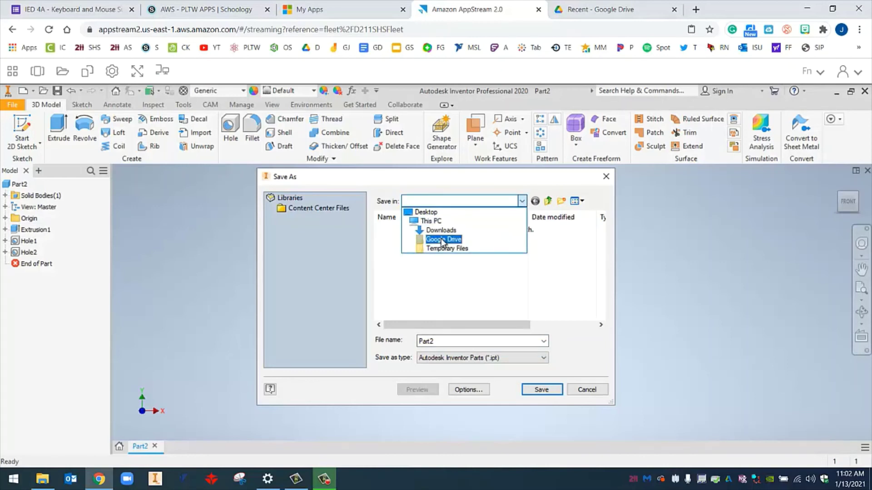
left_click(559, 251)
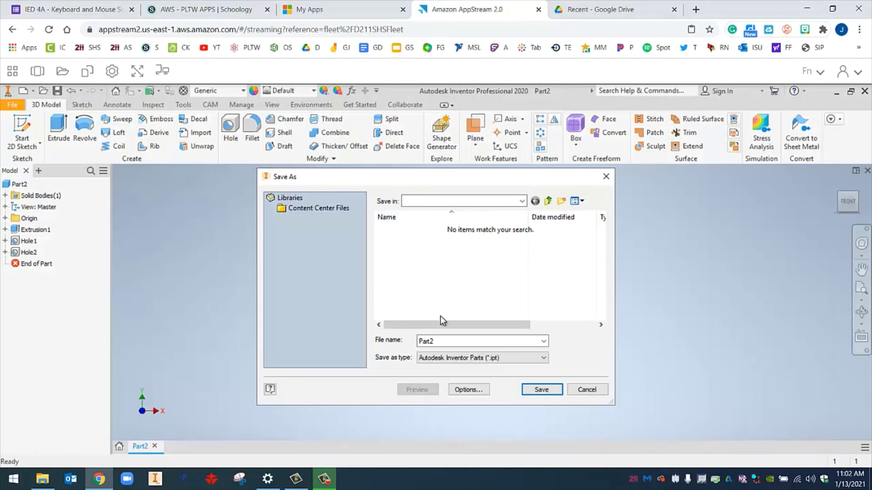
left_click(435, 197)
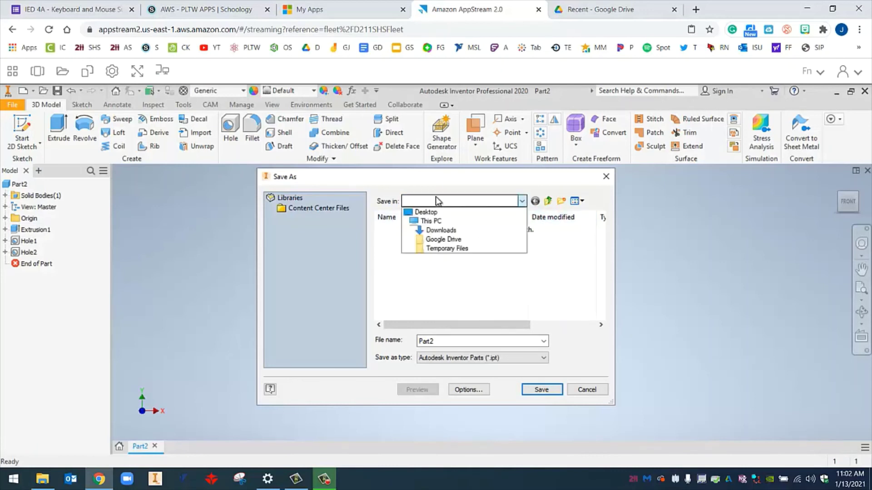
left_click(443, 240)
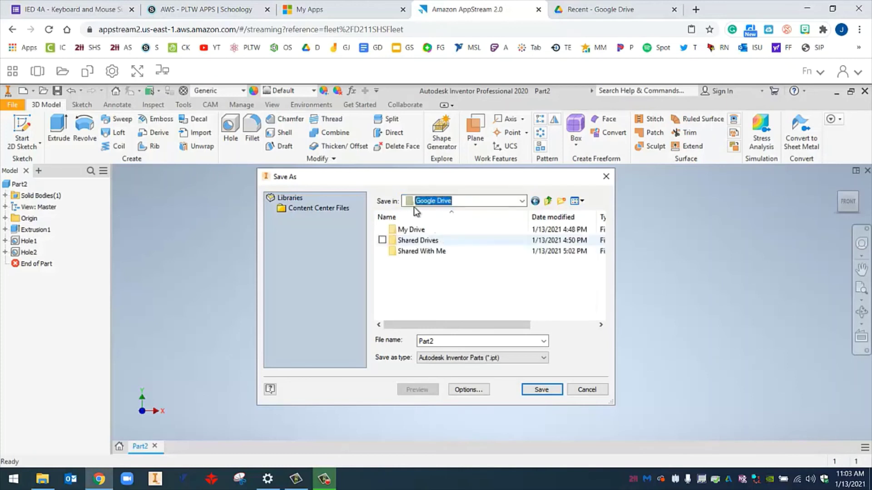
left_click(413, 231)
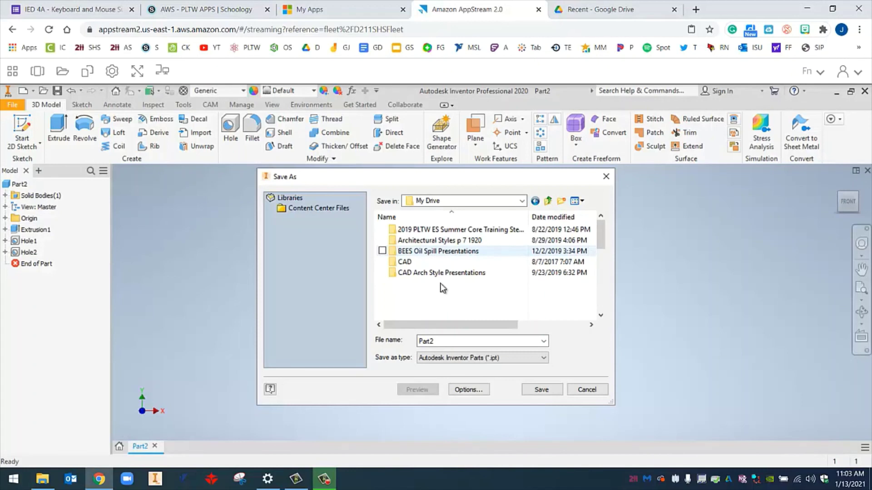
scroll(497, 287, "down", 4)
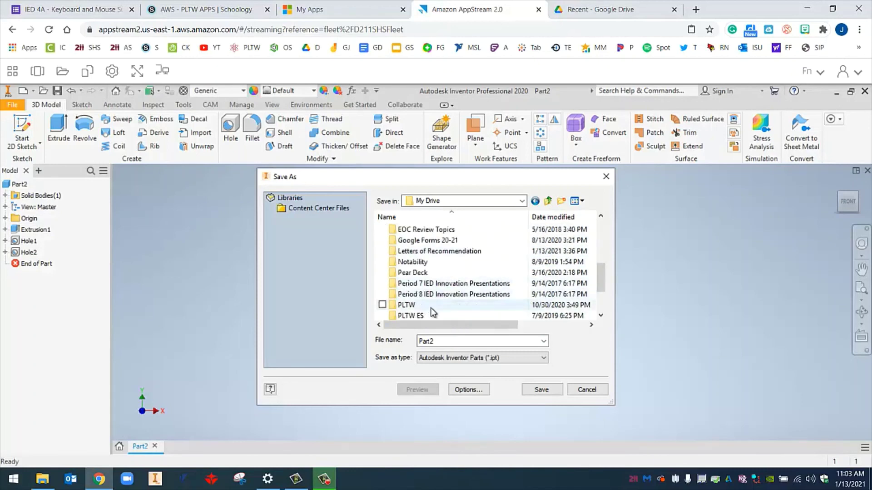
scroll(434, 300, "down", 1)
Save the part as the user's initials plus _Front in PLTW_IED_2021 > Speaker Box, then show the home view
left_click(436, 307)
double_click(435, 307)
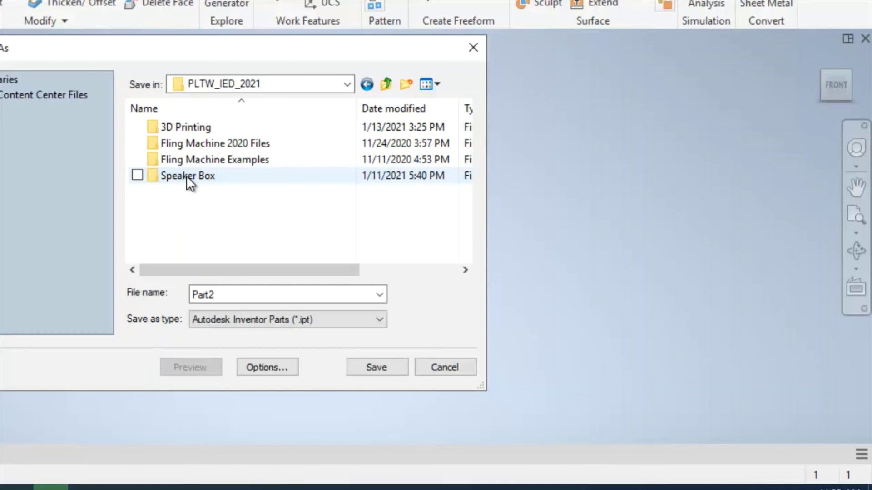
double_click(208, 176)
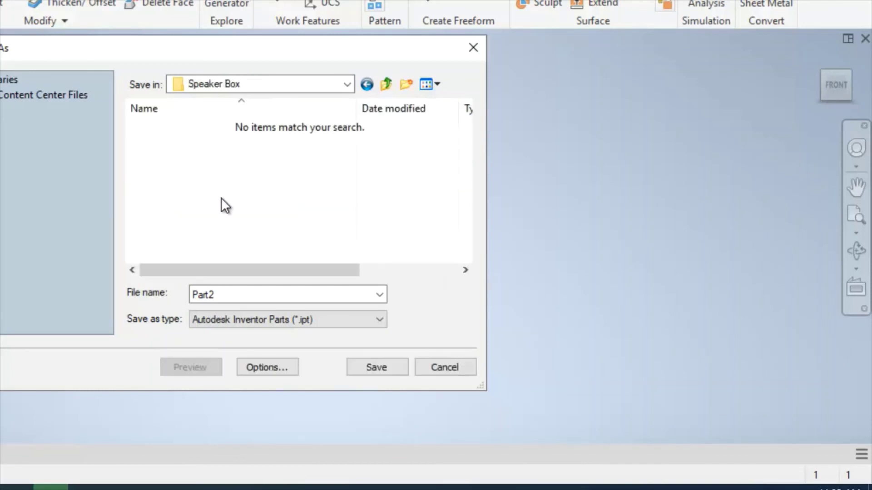
double_click(202, 295)
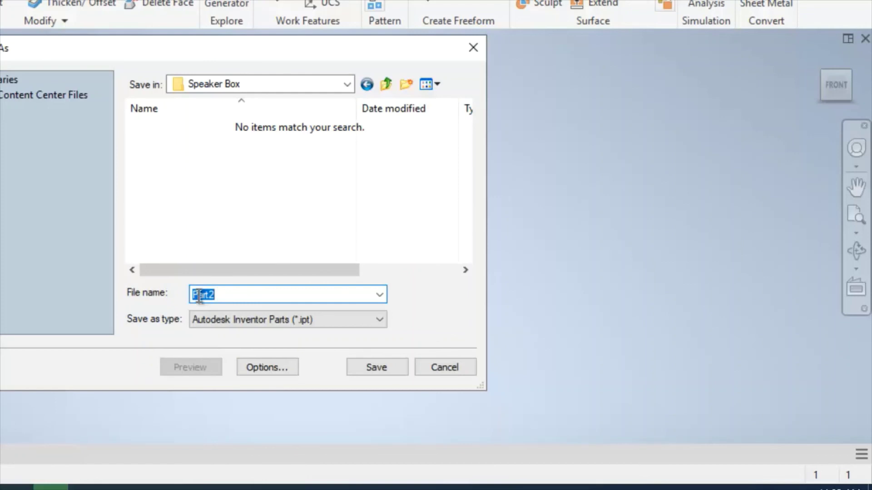
type("JBC")
type("_")
type("Fr")
type("ont")
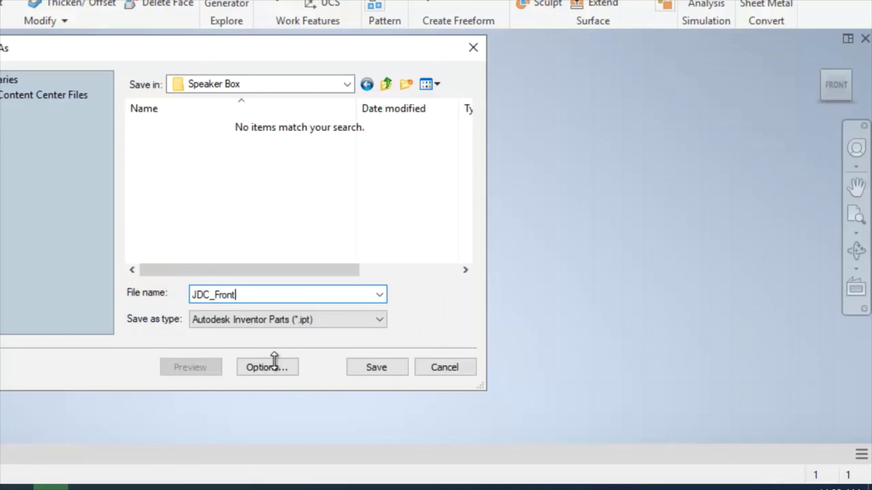
left_click(370, 367)
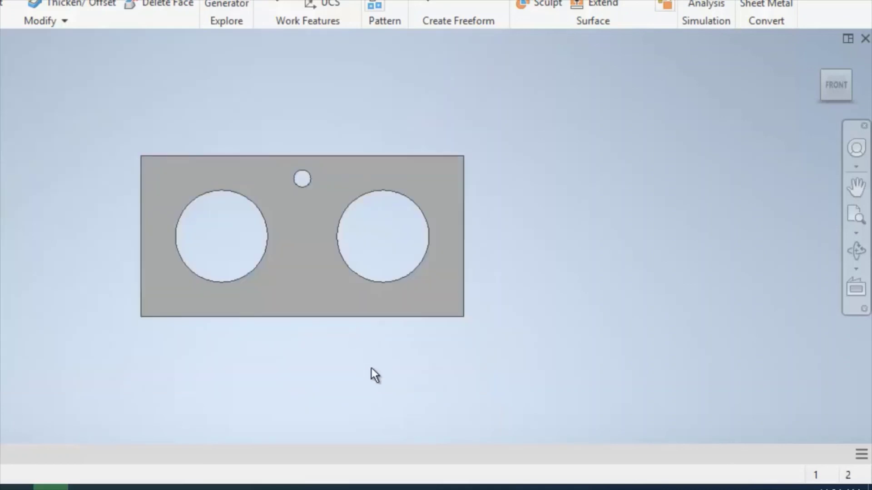
key("F6")
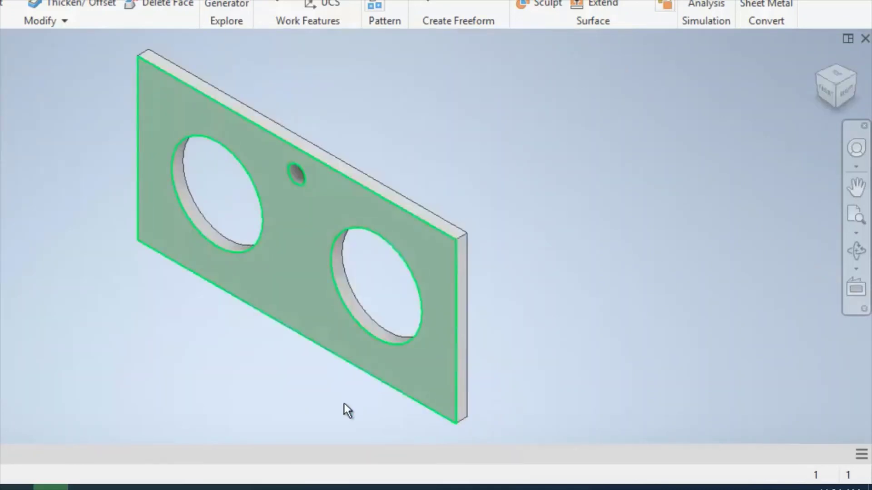